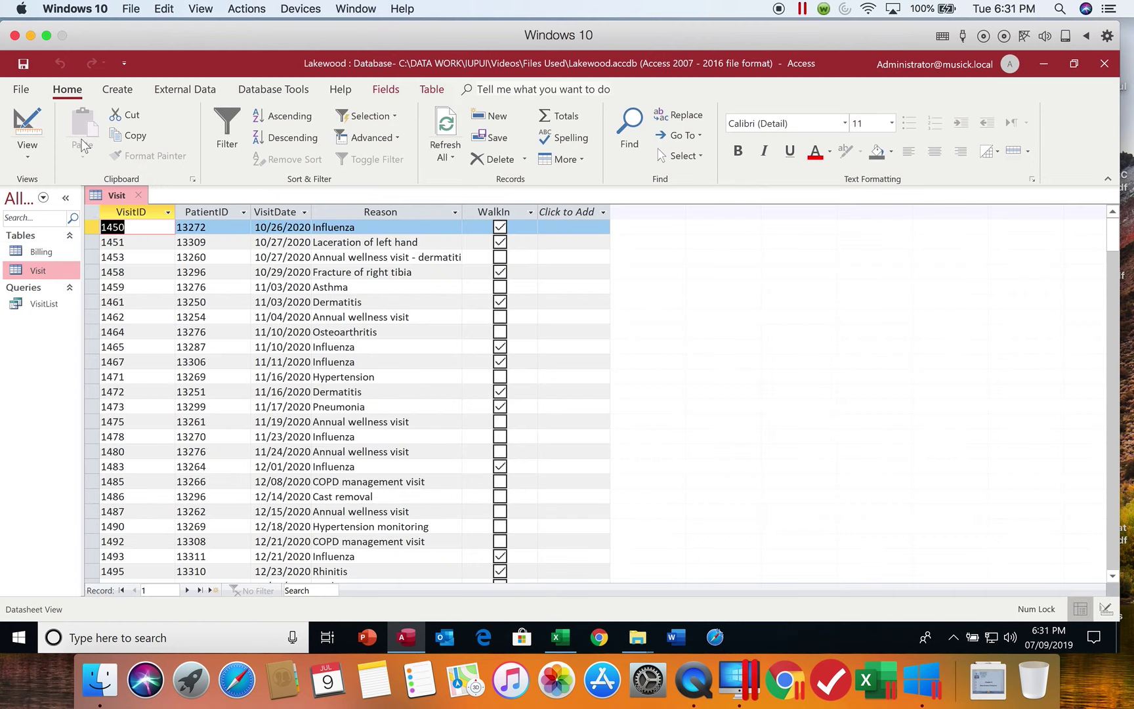
# Close the Visit table and start a new form with the Form Wizard, including all fields from the Visit table.
pyautogui.click(141, 196)
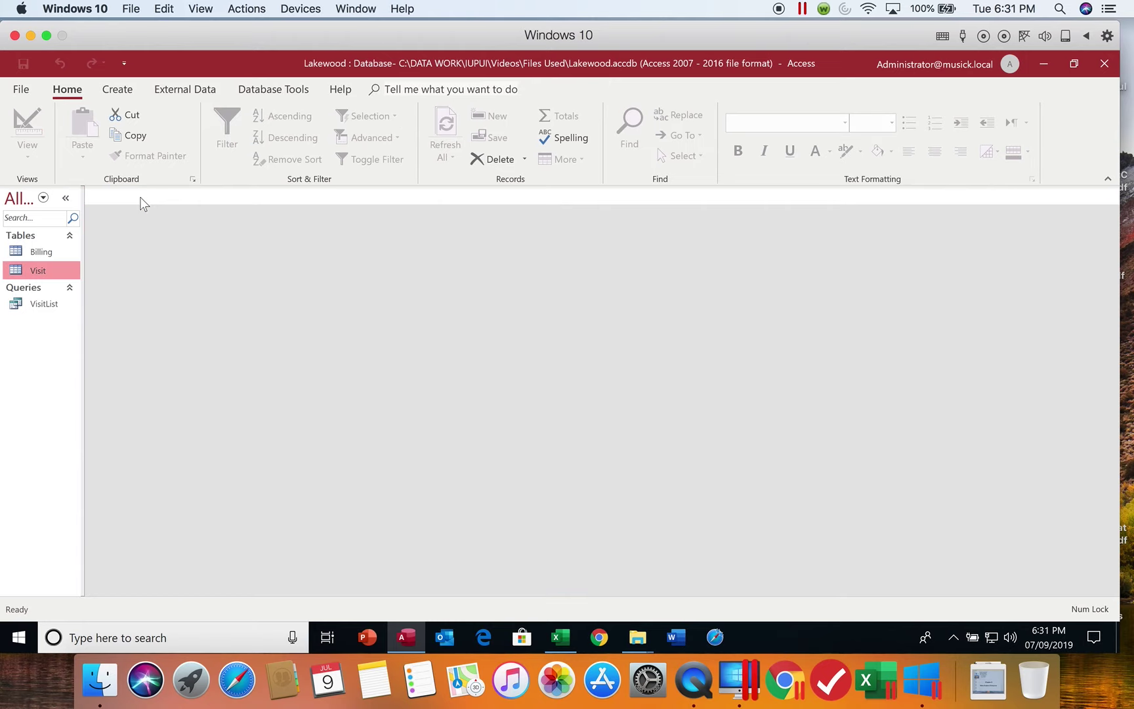
pyautogui.click(118, 89)
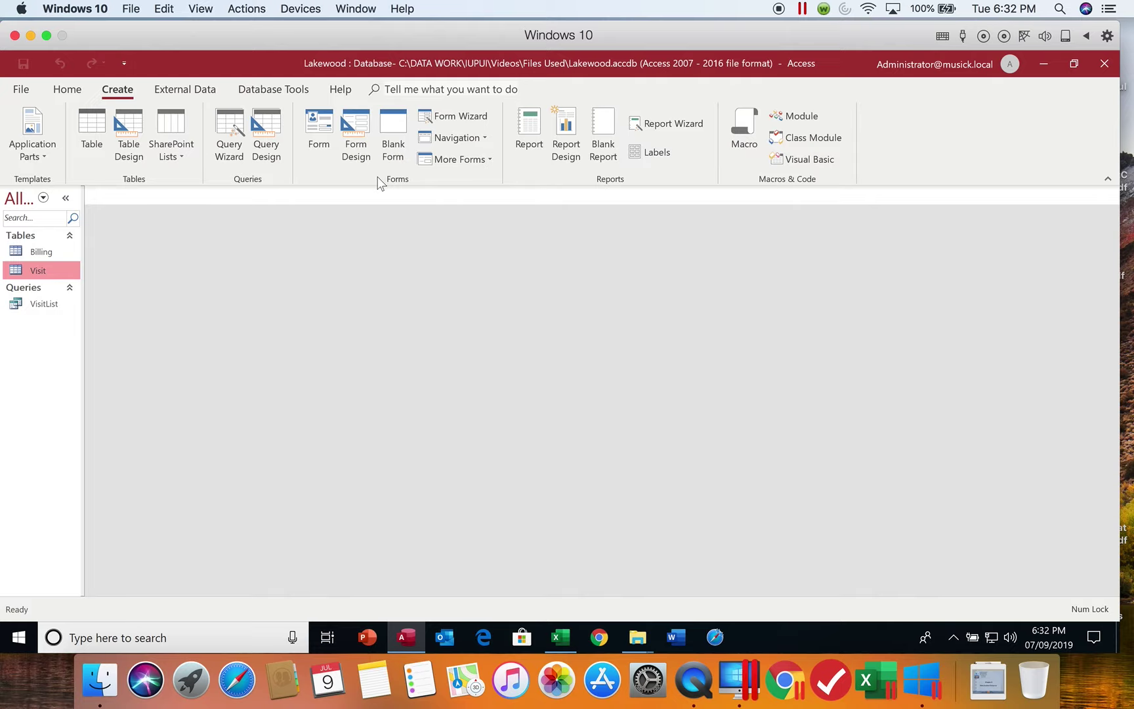
pyautogui.click(461, 122)
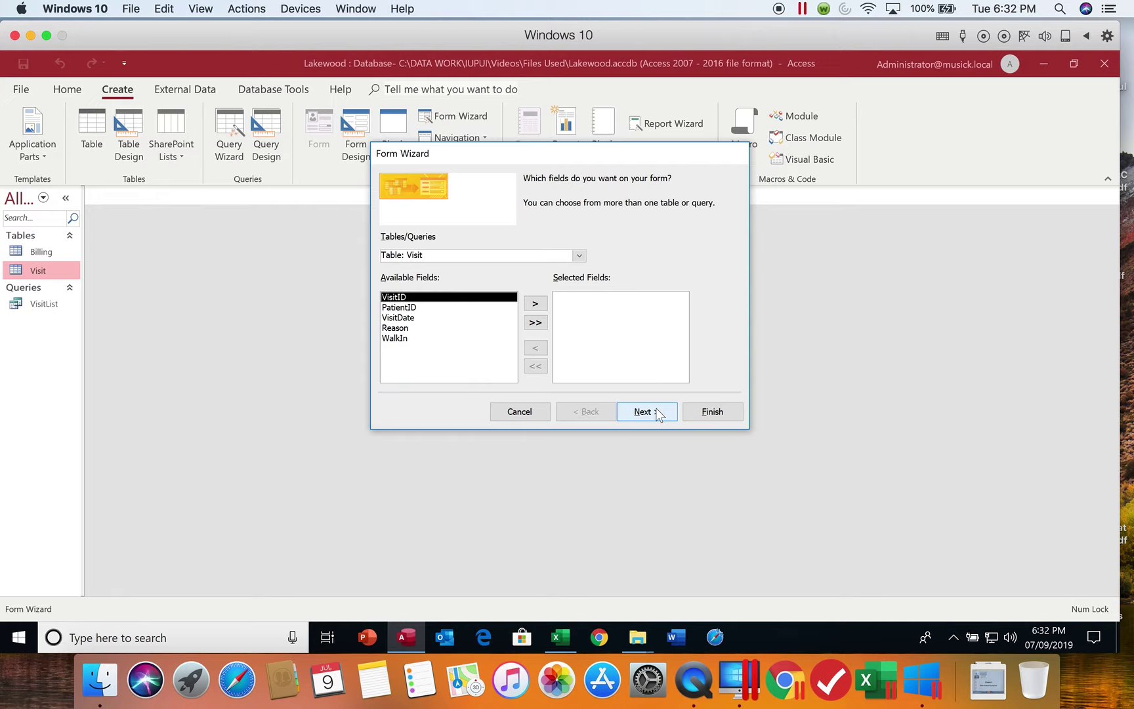
pyautogui.click(579, 257)
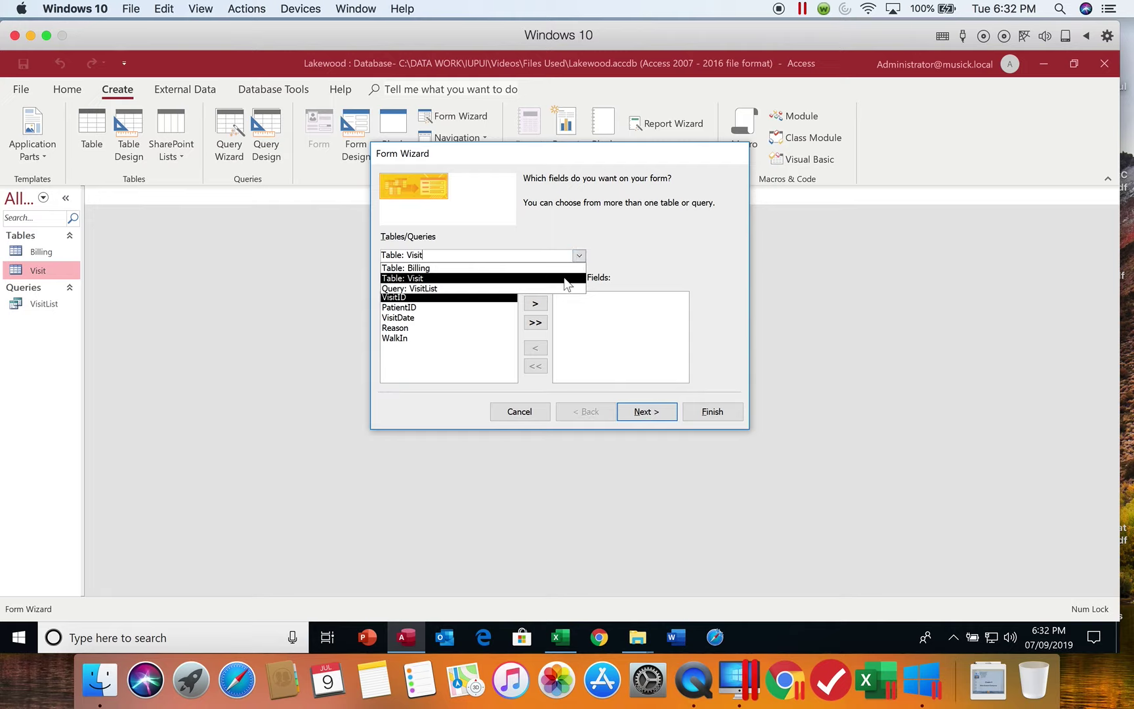
pyautogui.click(564, 279)
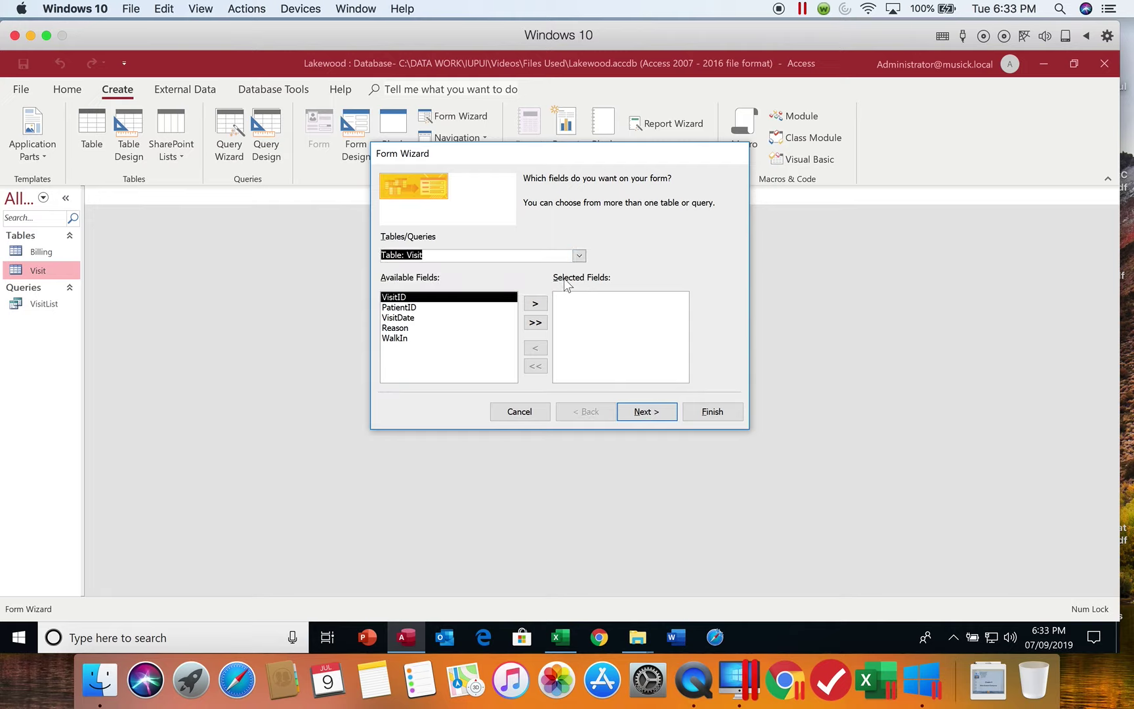
pyautogui.click(536, 323)
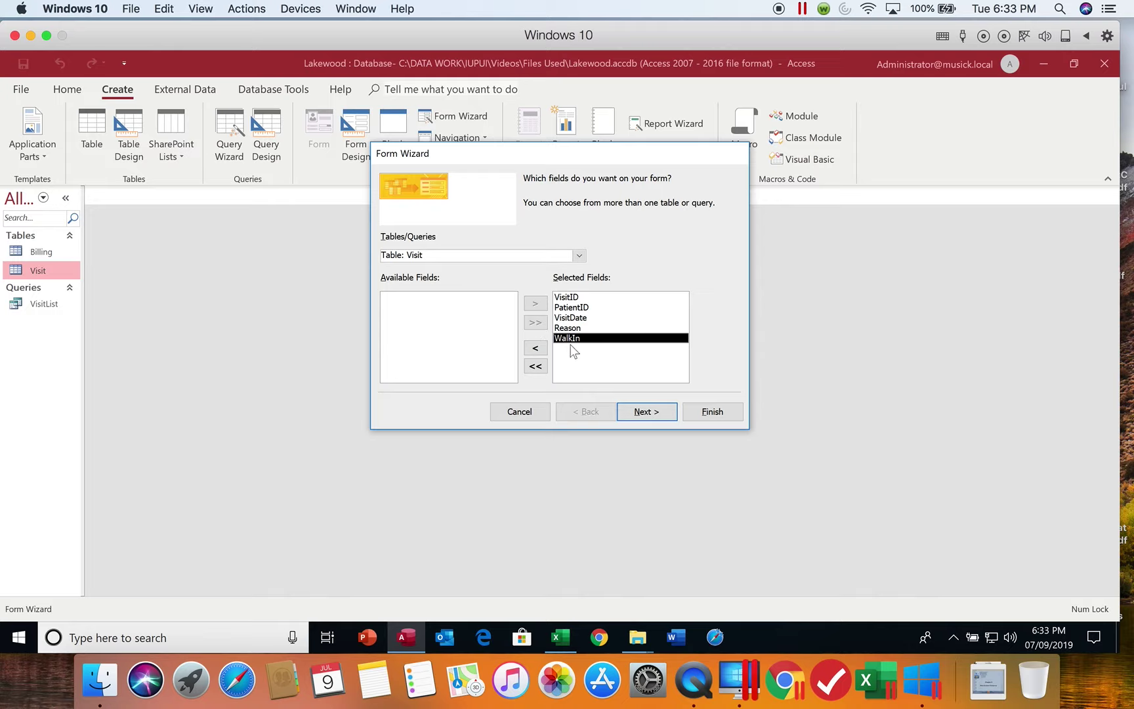
pyautogui.click(645, 414)
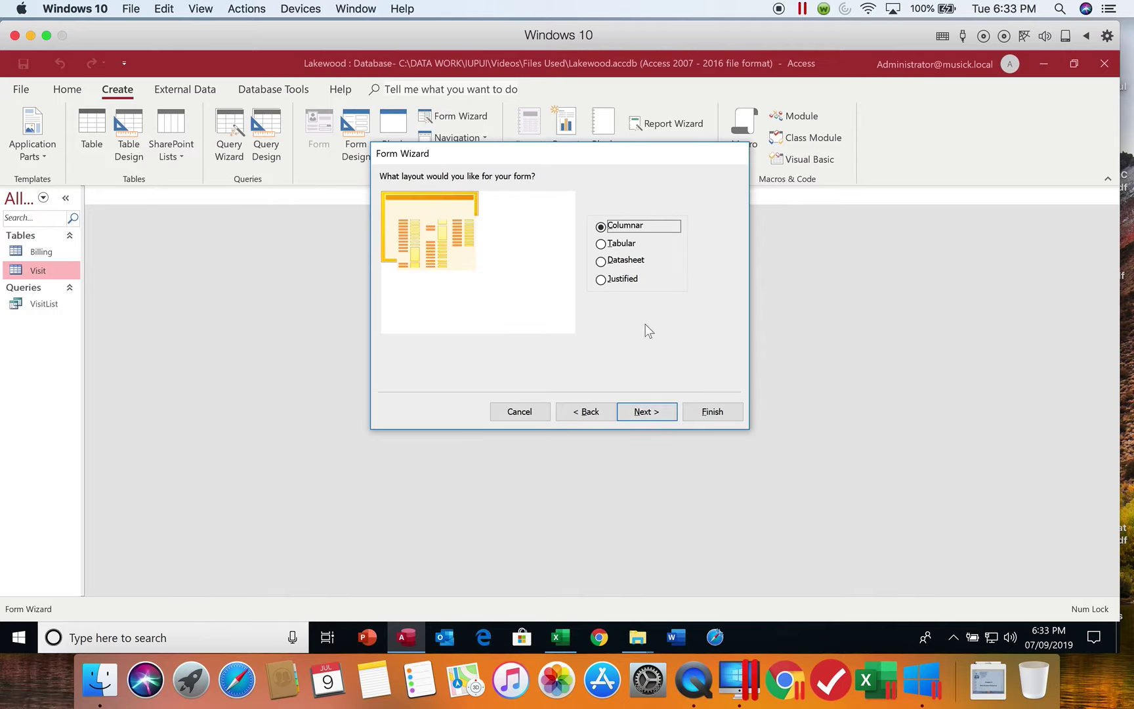
# Compare the Tabular, Datasheet and Justified form layouts and choose Columnar.
pyautogui.click(602, 245)
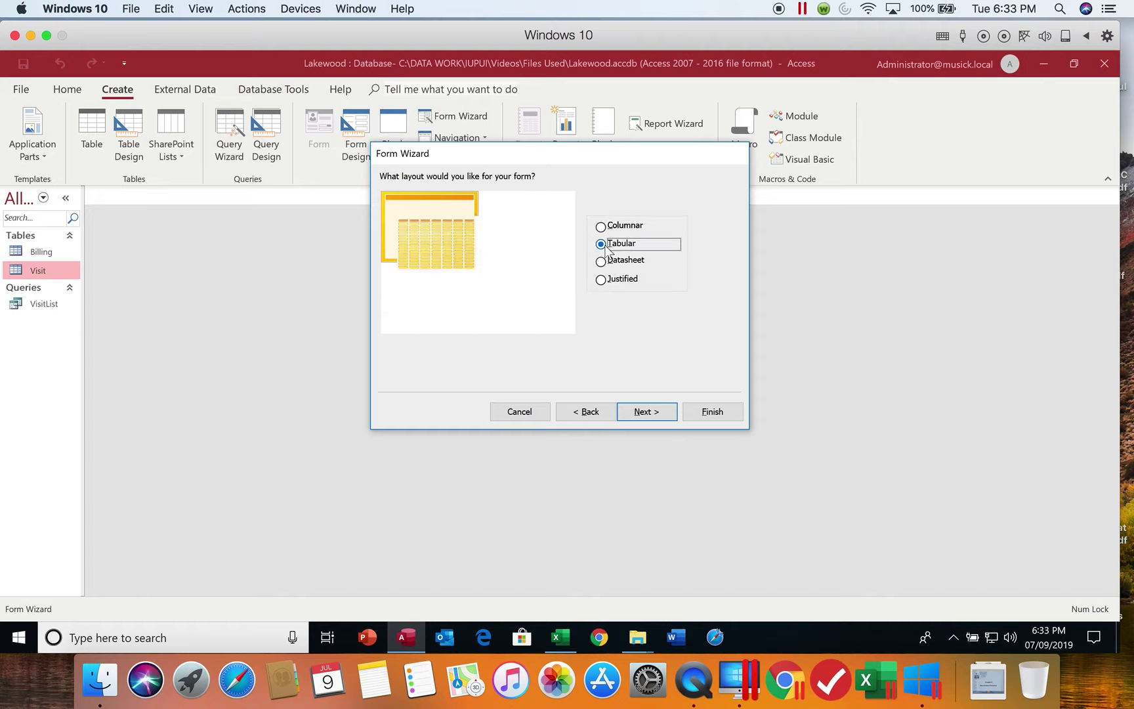
pyautogui.click(602, 261)
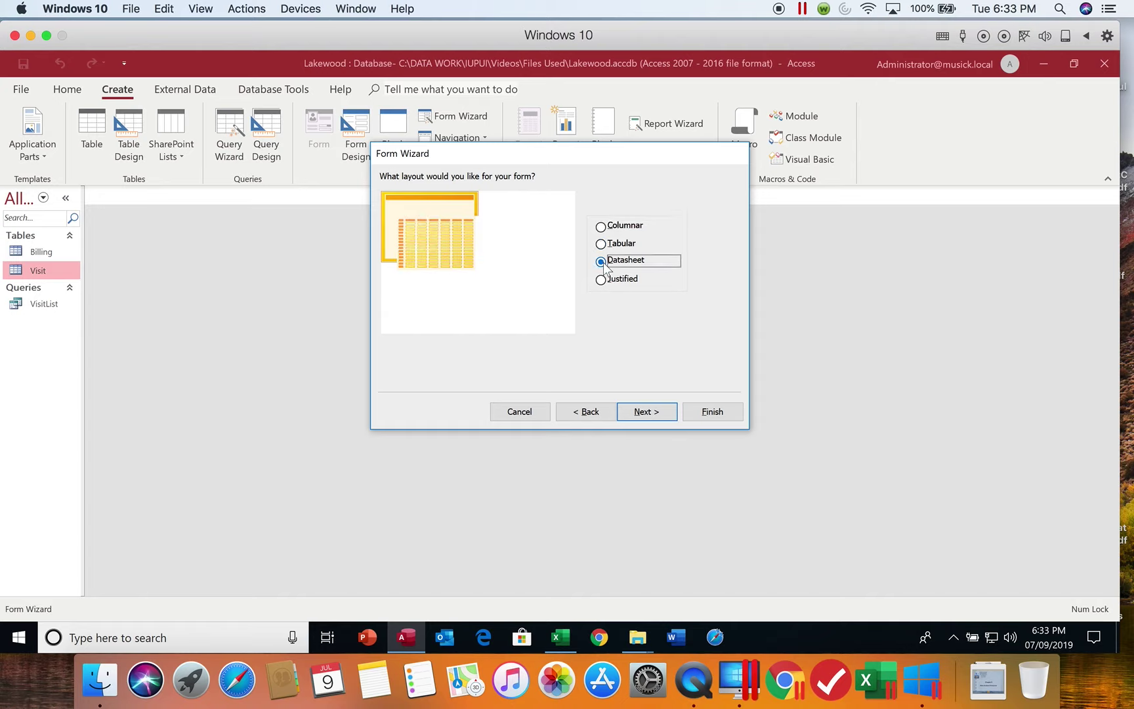
pyautogui.click(603, 280)
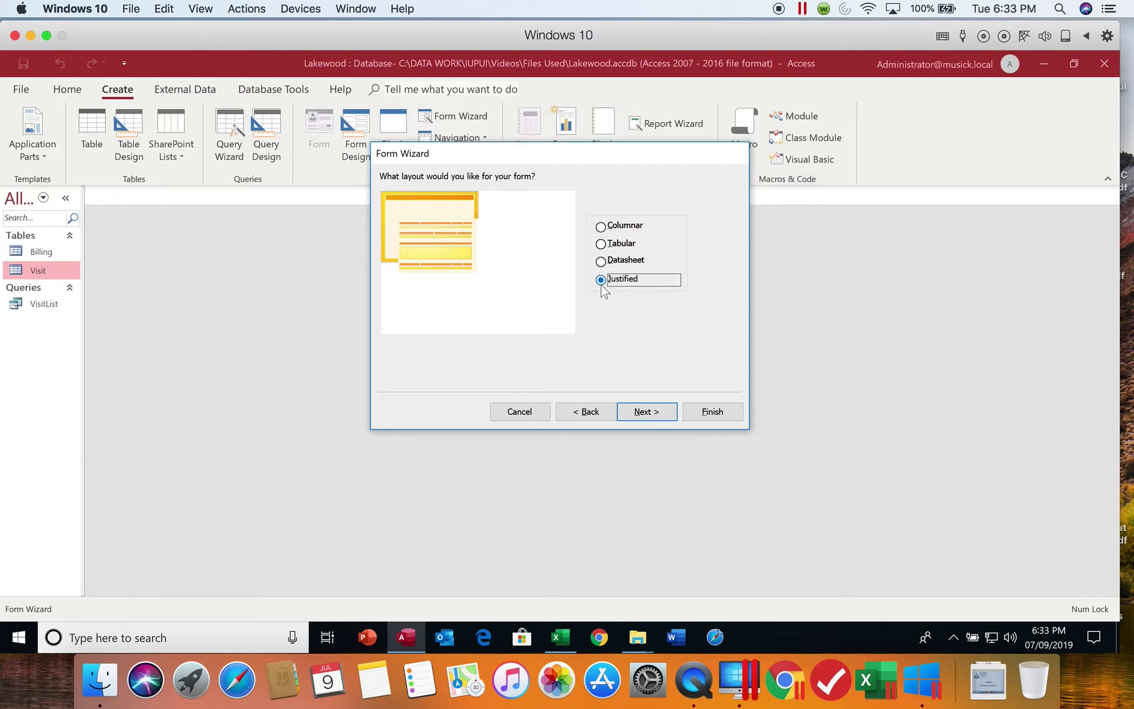
pyautogui.click(608, 237)
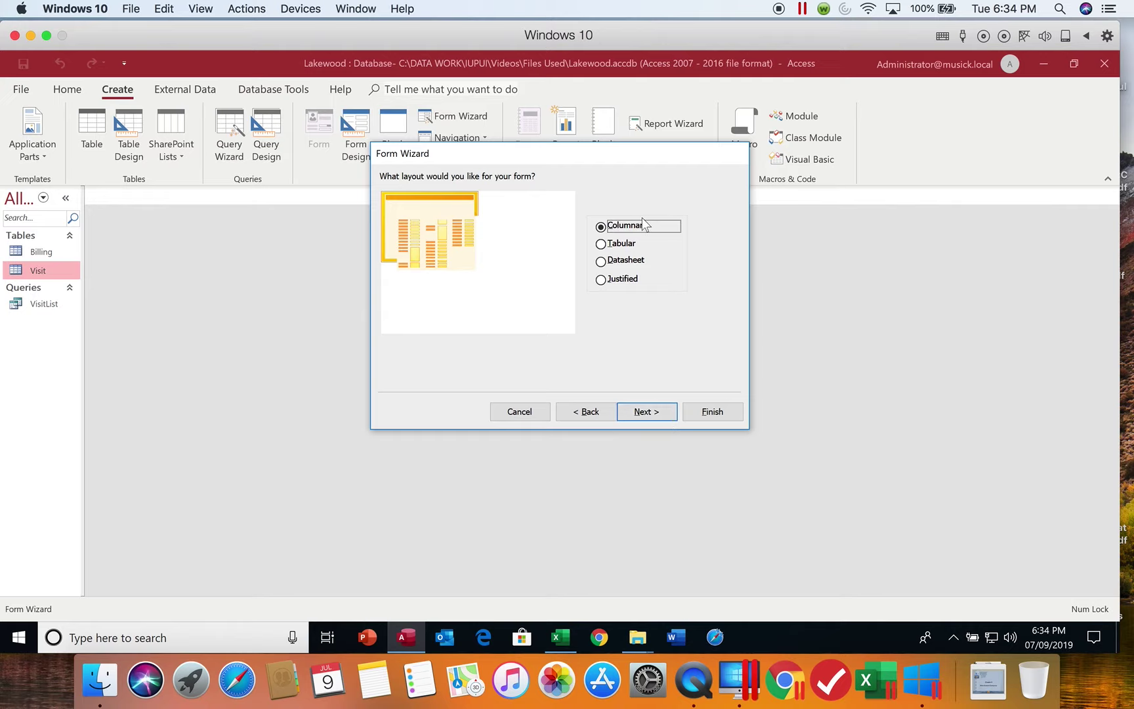
pyautogui.click(647, 413)
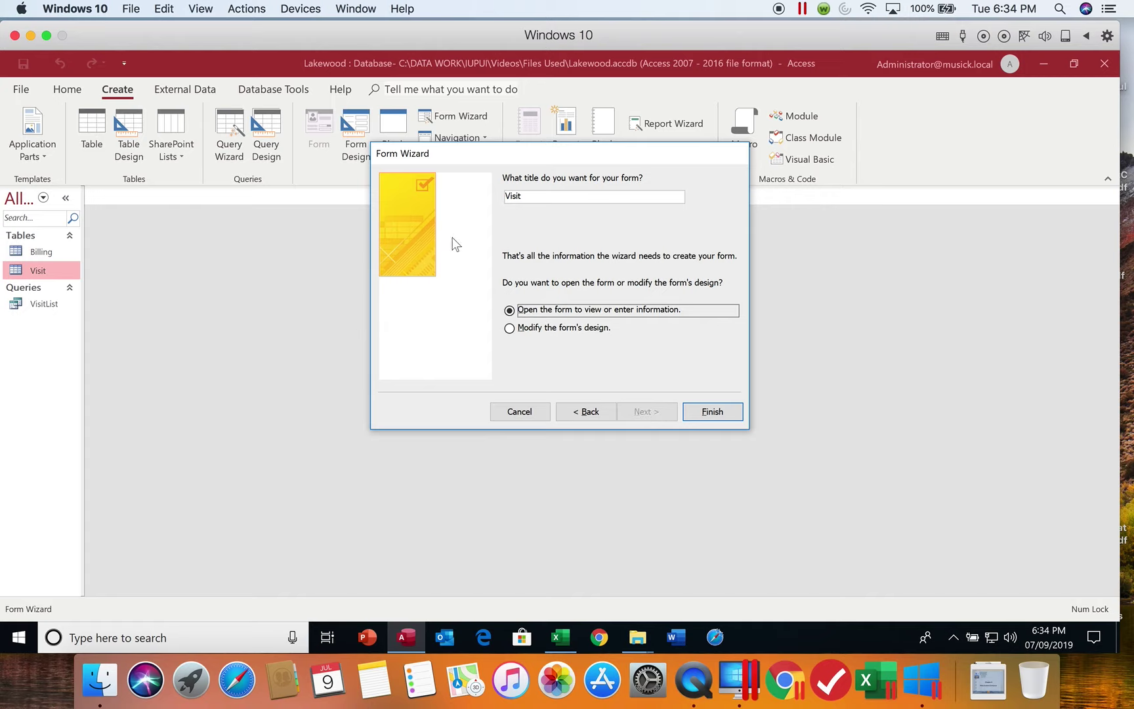
# Title the form VisitData and finish the wizard with the form opened for viewing.
pyautogui.click(538, 200)
pyautogui.write('Data')
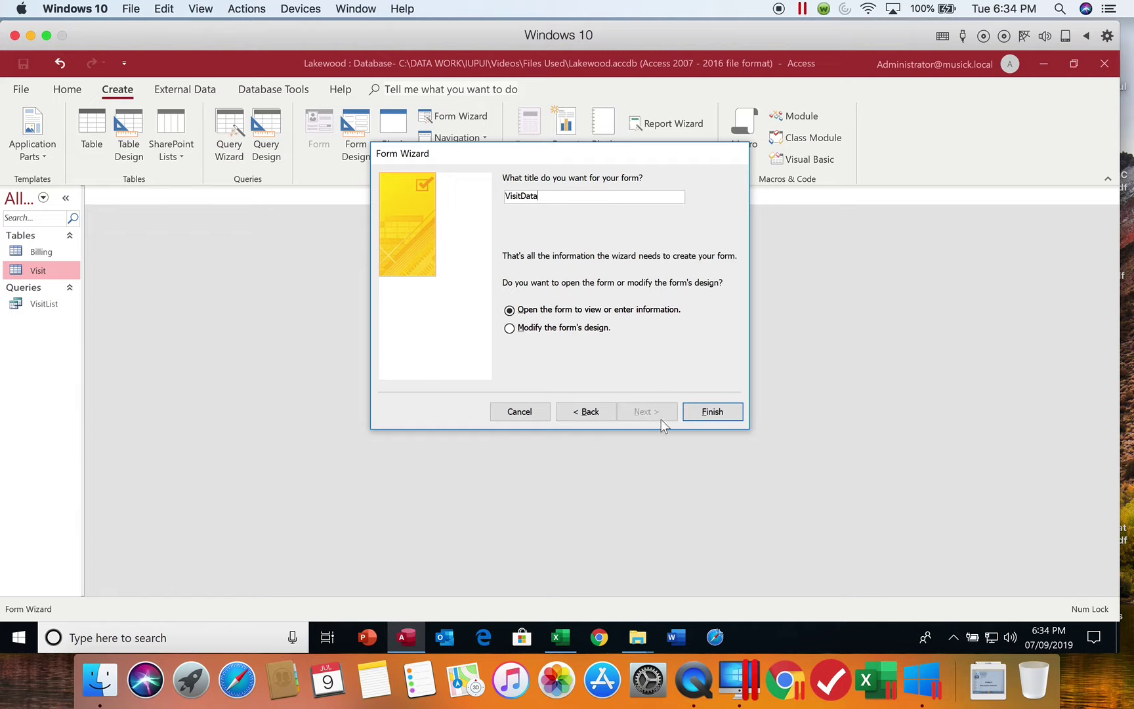
pyautogui.click(713, 413)
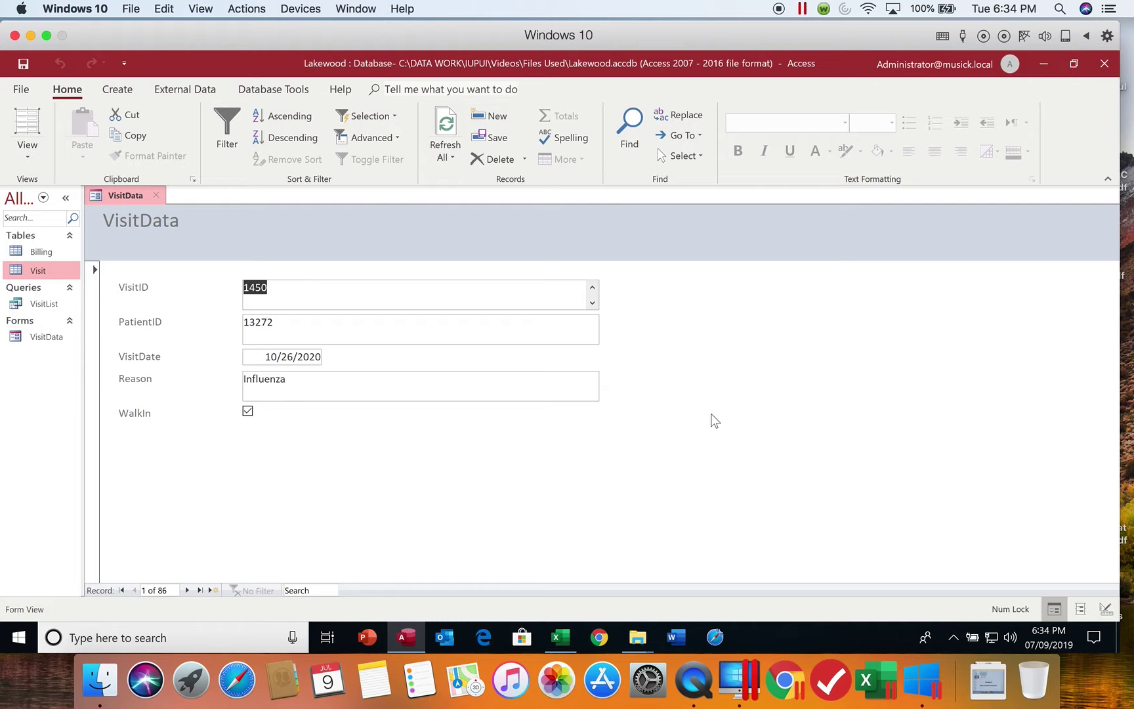
# In Form View, set the first record's VisitDate to 10/27/2020 and advance past the record's last field to save it.
pyautogui.click(33, 155)
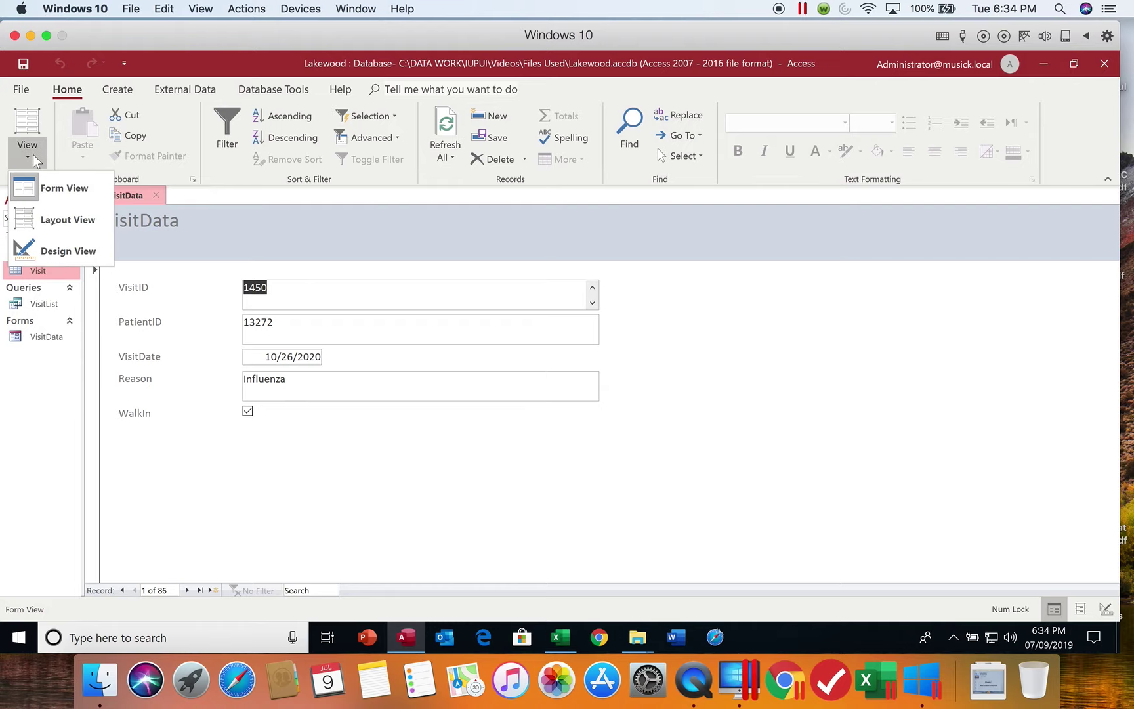
pyautogui.click(45, 191)
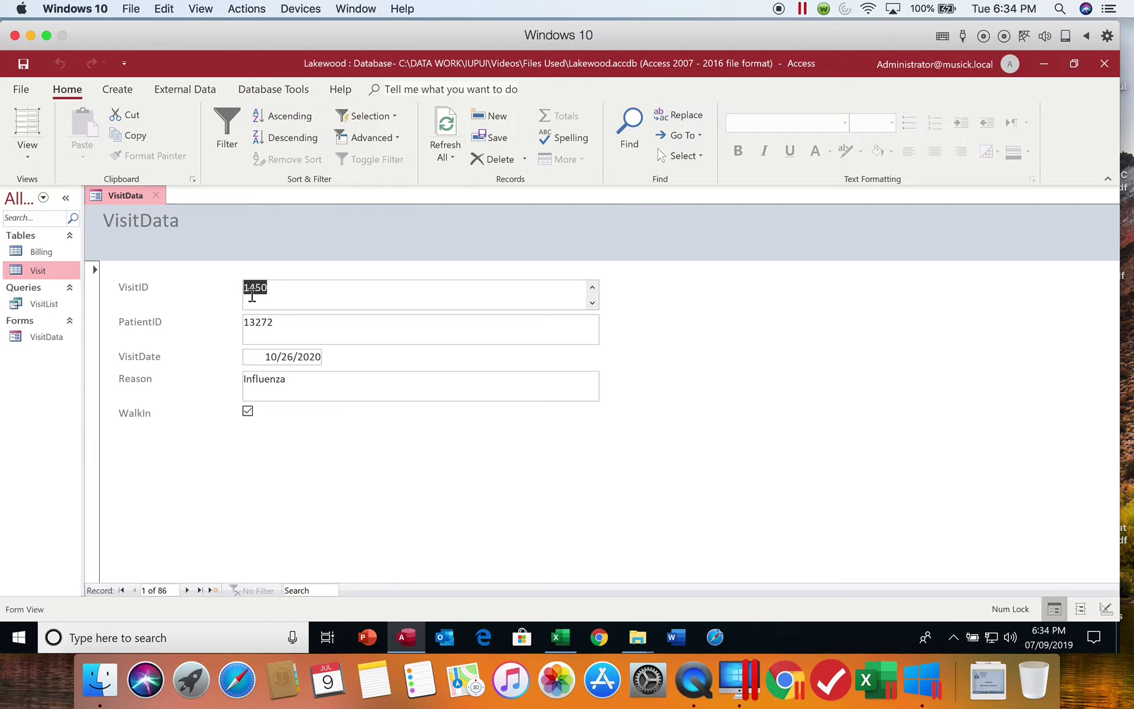
pyautogui.click(289, 359)
pyautogui.moveTo(289, 359); pyautogui.dragTo(295, 358)
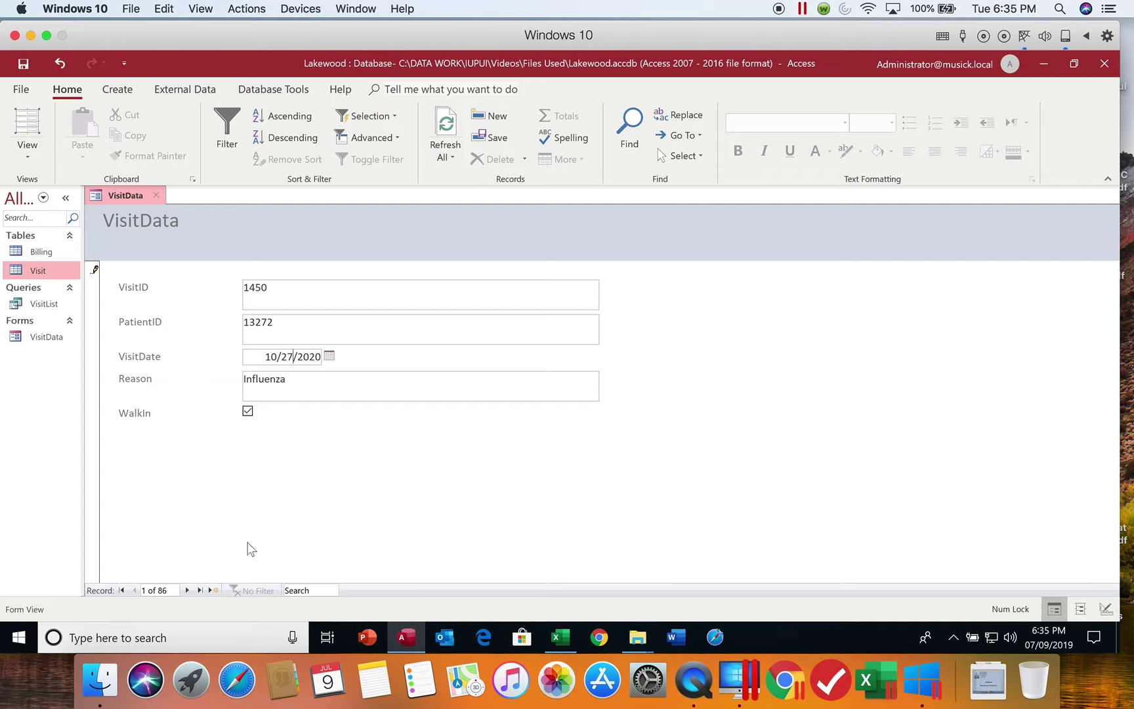
pyautogui.press('Tab')
pyautogui.press('Tab')
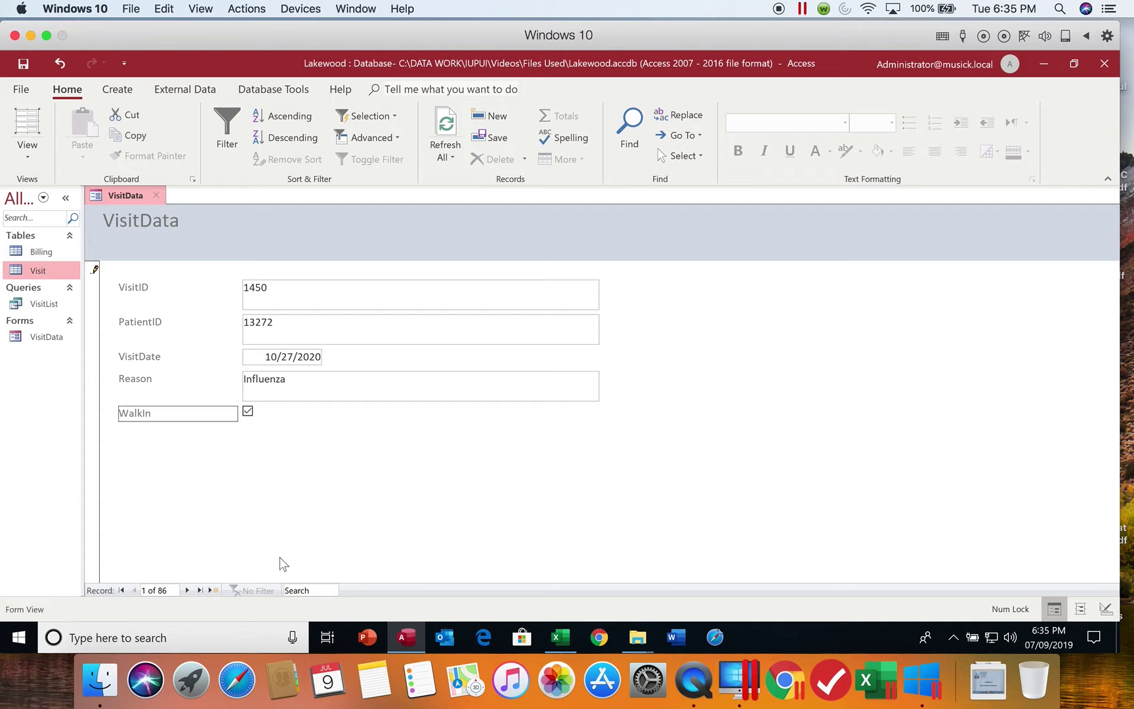
pyautogui.press('Tab')
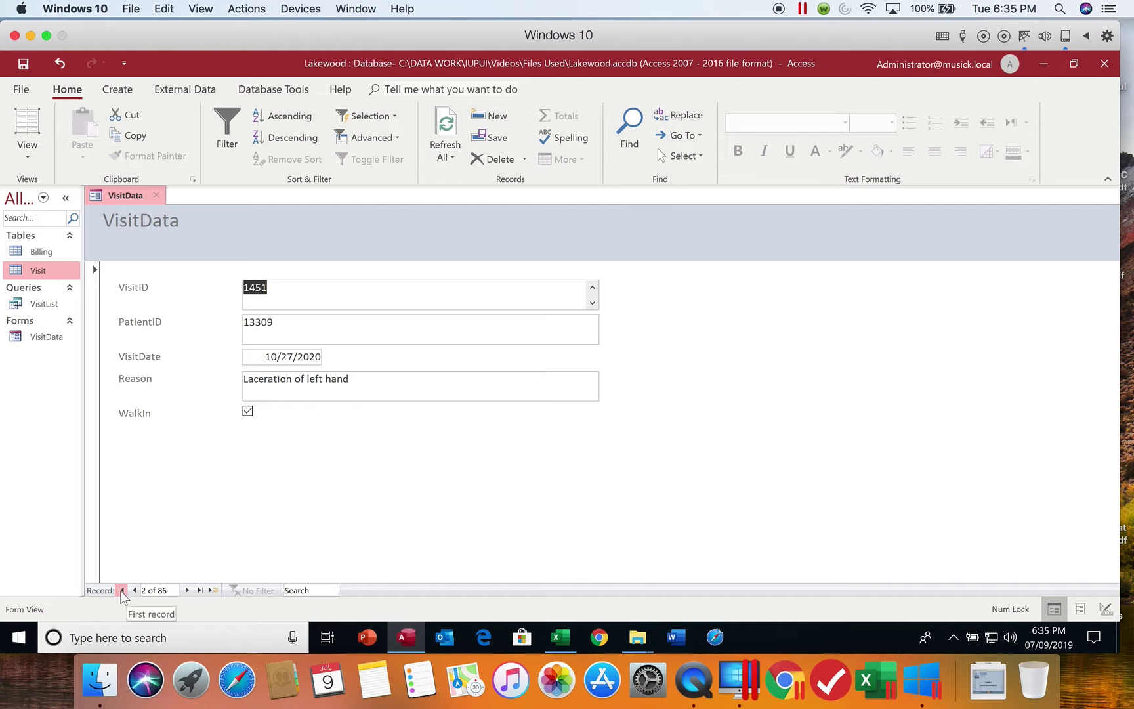
# Browse forward one record at a time to the fifth record in the form.
pyautogui.click(186, 590)
pyautogui.click(186, 591)
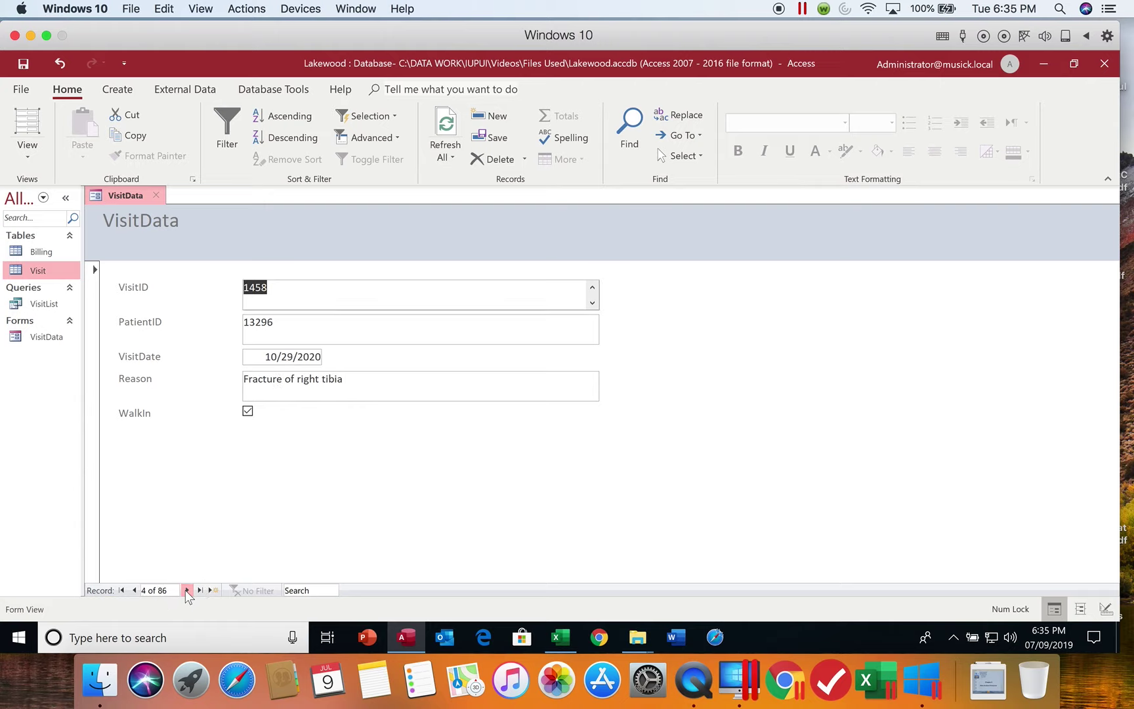
pyautogui.click(186, 590)
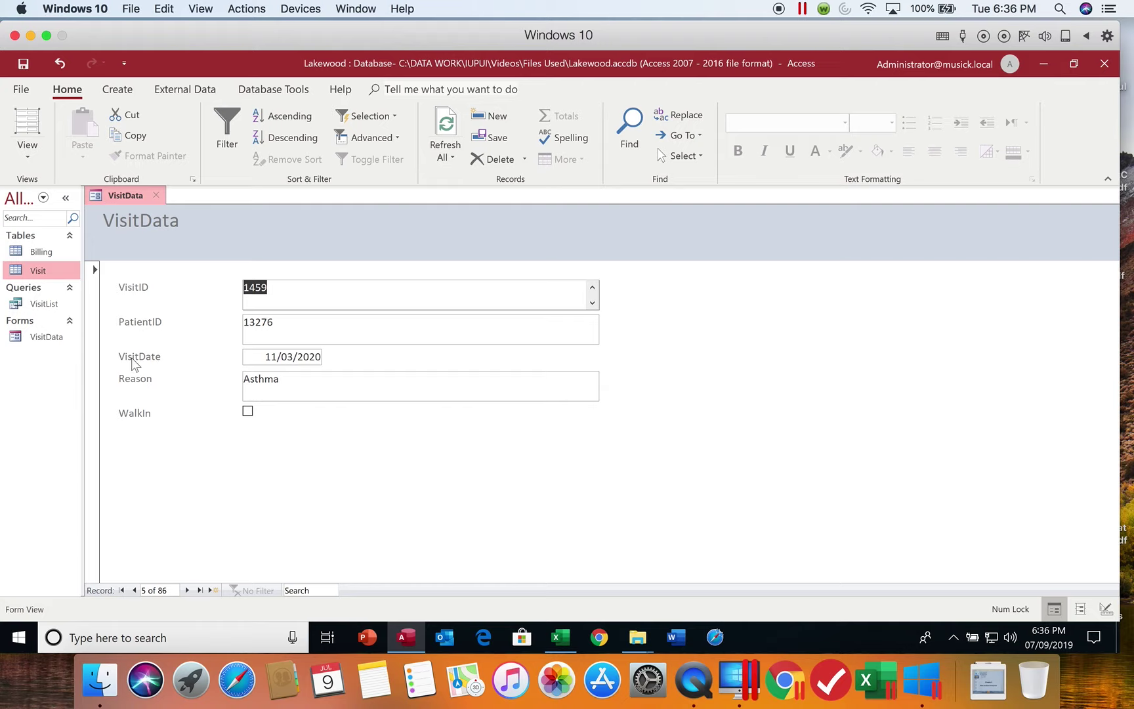
# Show the VisitData form in Layout View and close the Field List.
pyautogui.click(24, 146)
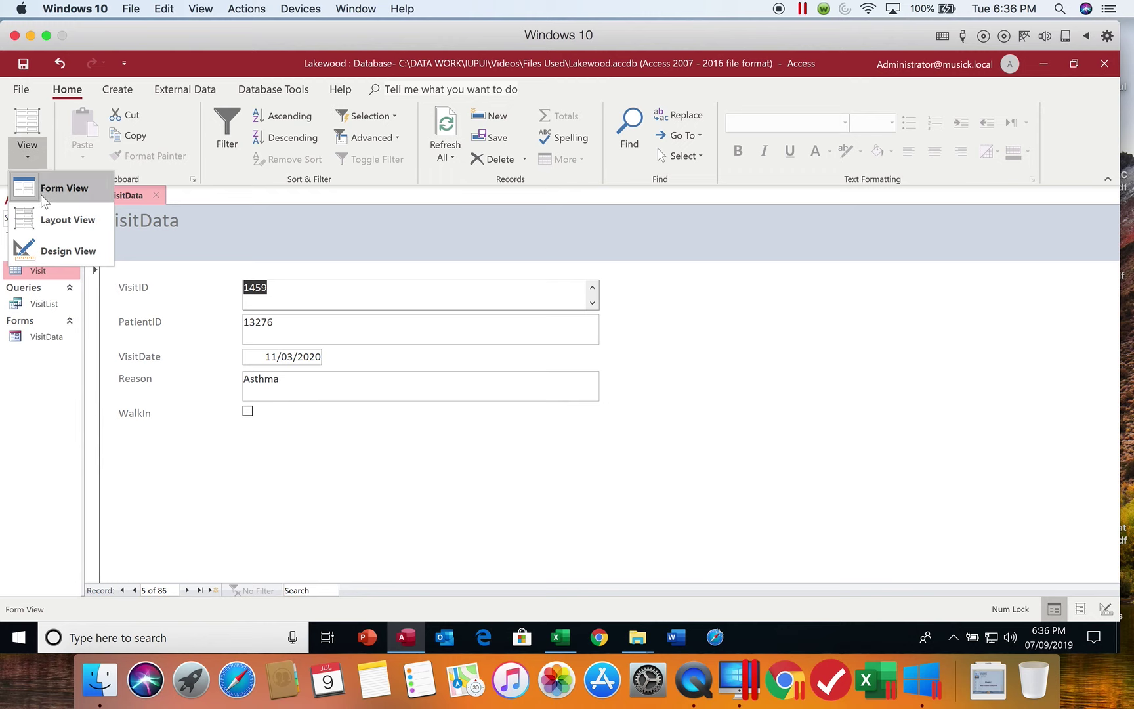
pyautogui.click(44, 220)
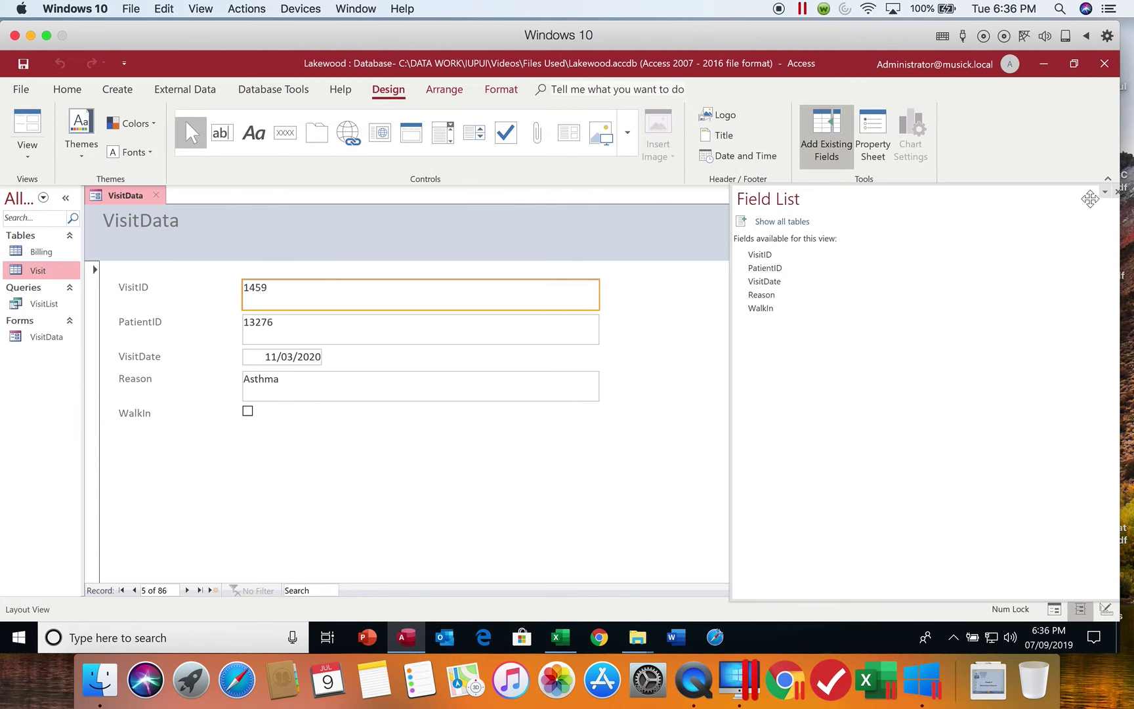
pyautogui.click(1117, 191)
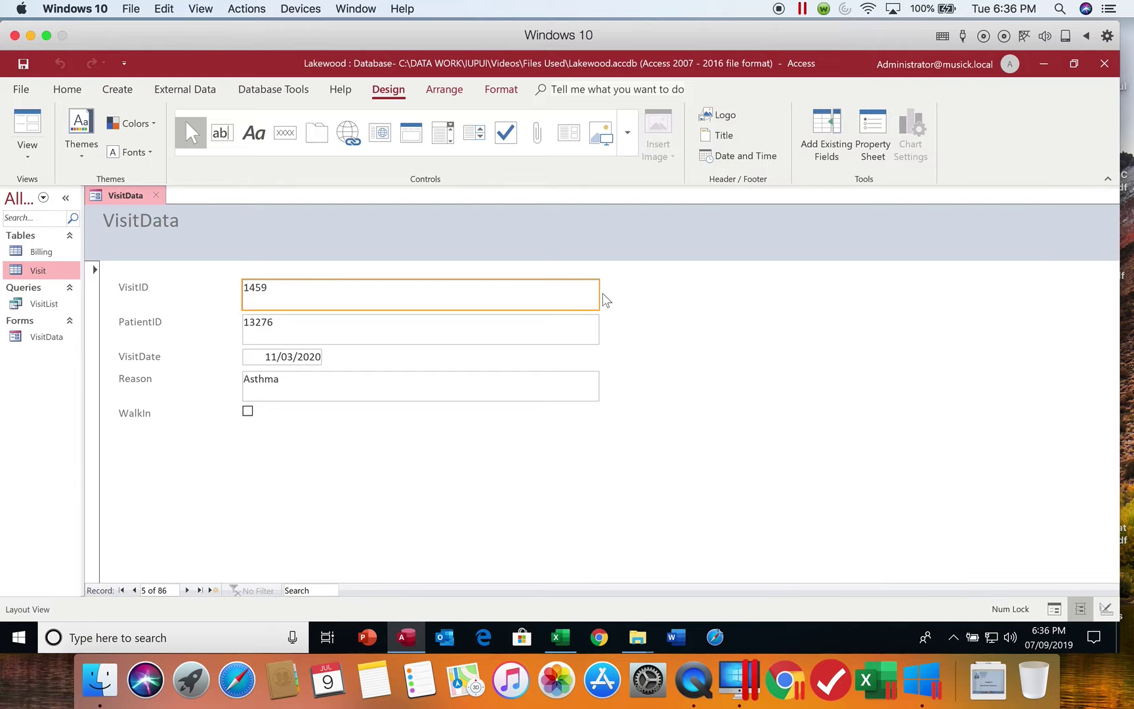
pyautogui.click(27, 161)
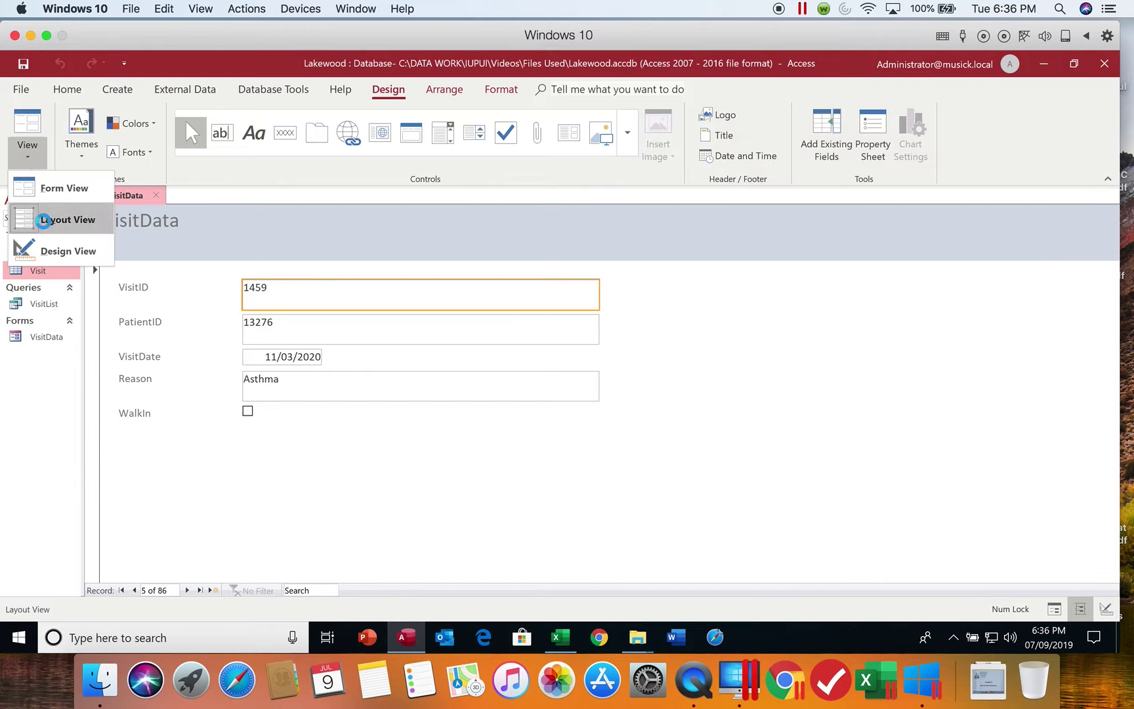
pyautogui.click(43, 220)
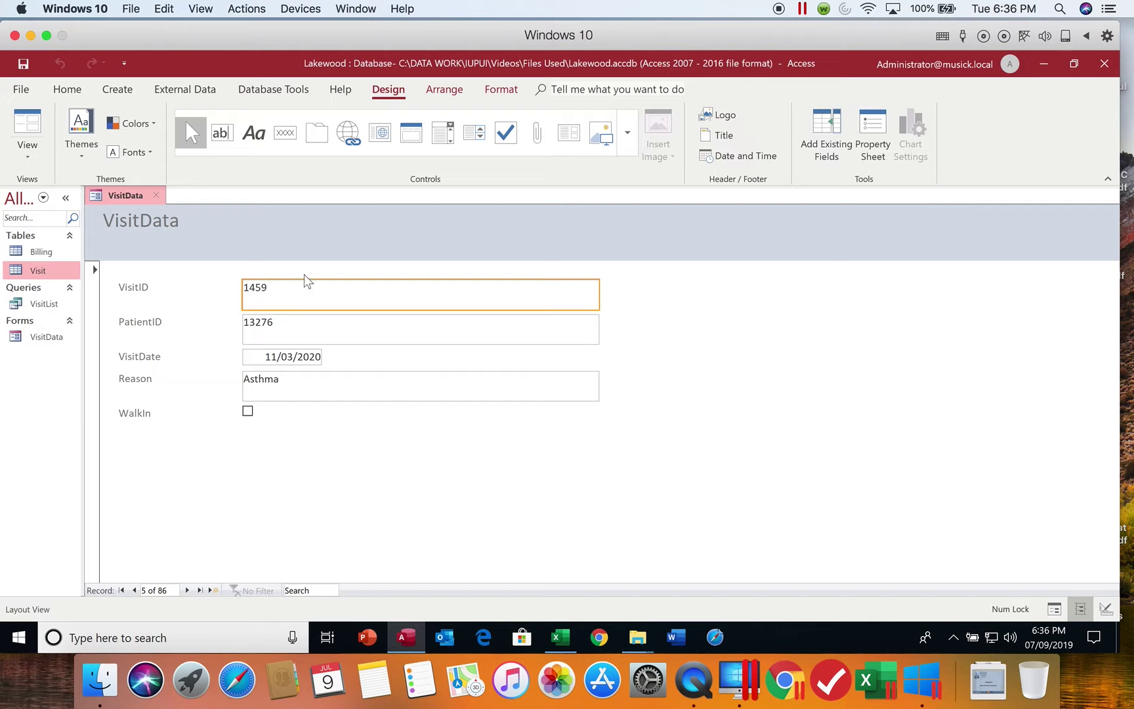
pyautogui.click(453, 92)
pyautogui.click(401, 93)
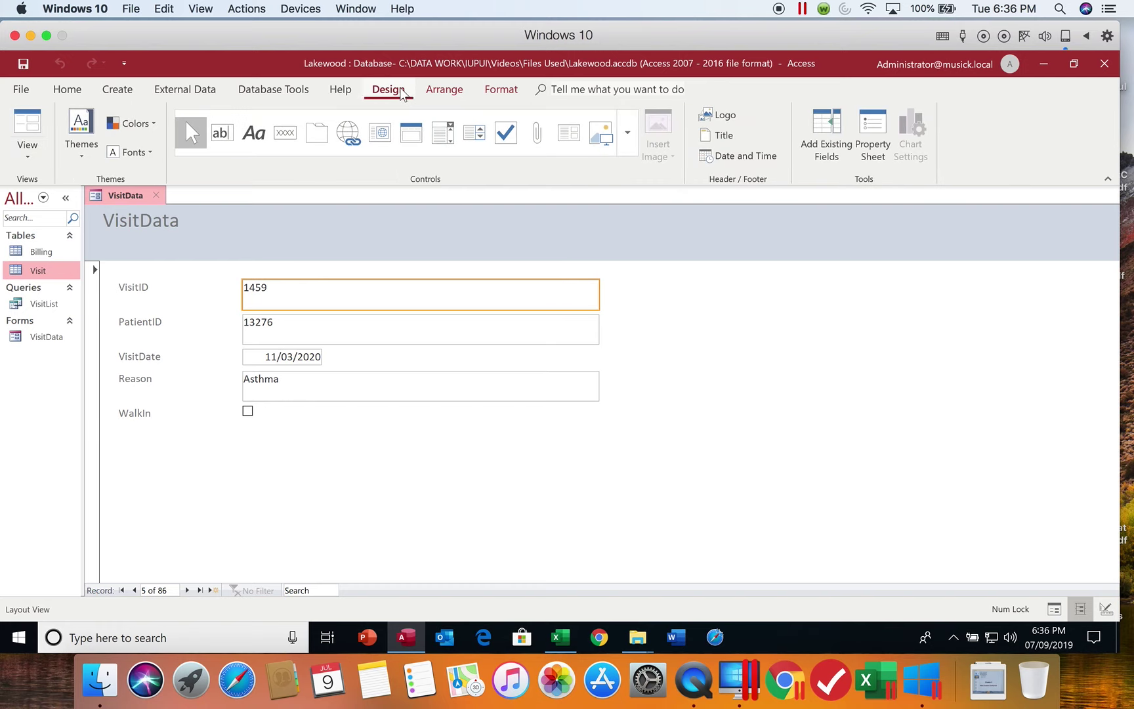
pyautogui.click(503, 93)
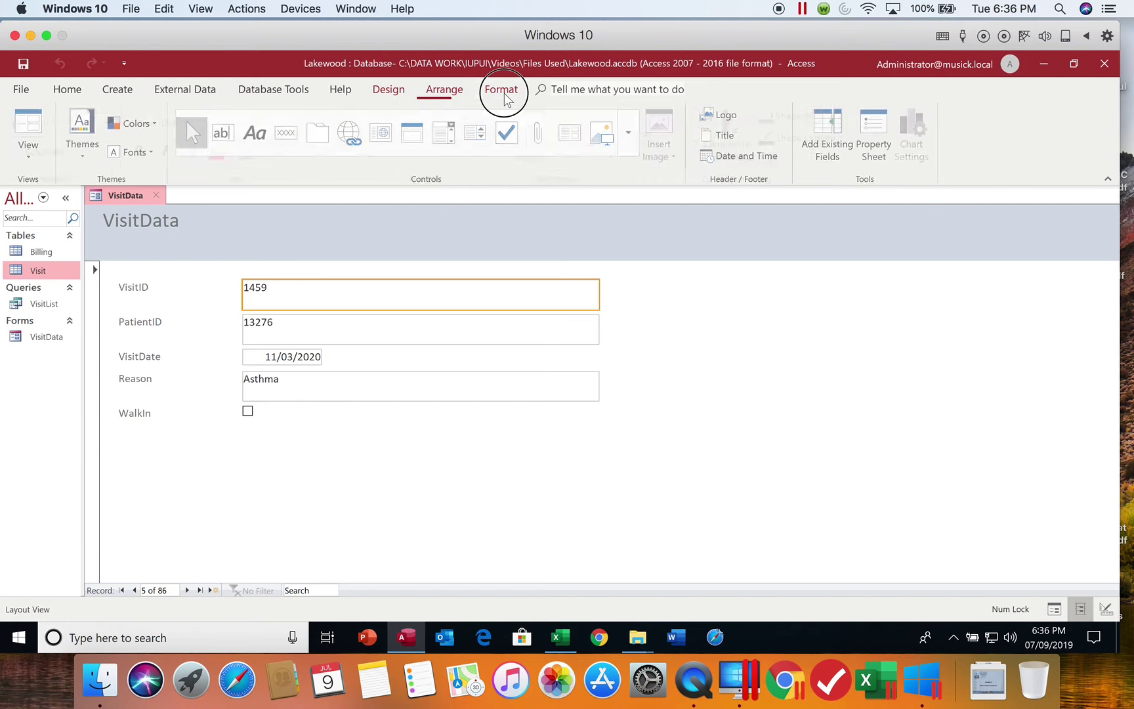
pyautogui.click(389, 90)
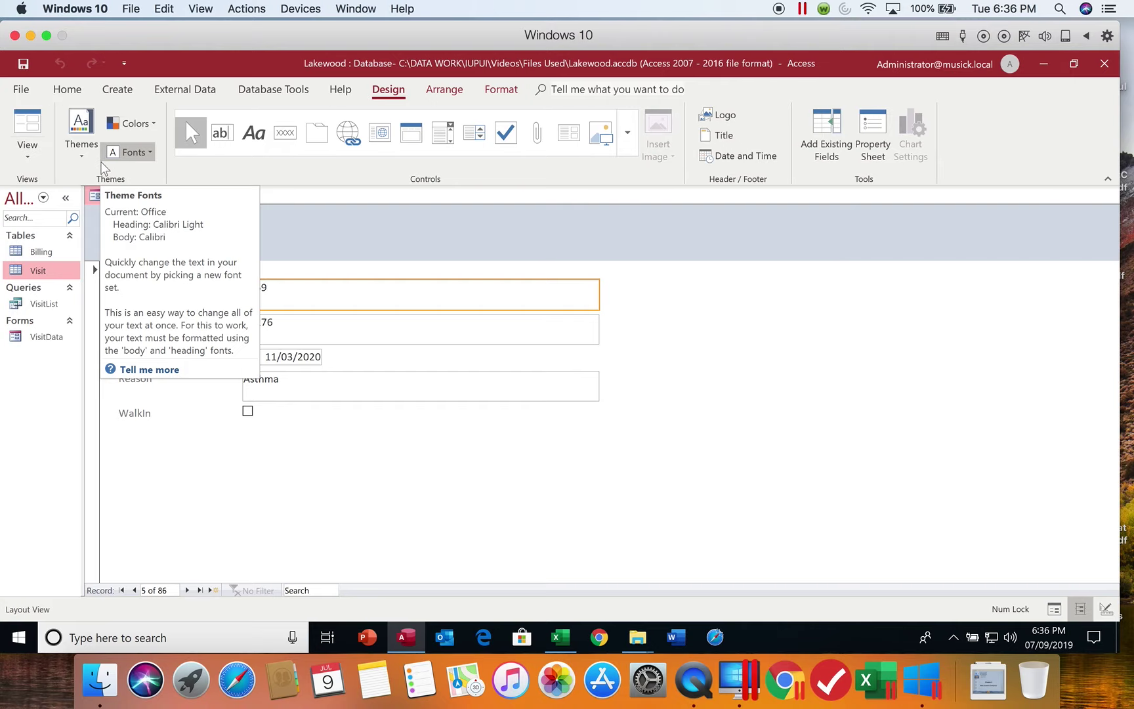
# Show the VisitData form in Design View to examine its header, detail and footer sections.
pyautogui.click(27, 152)
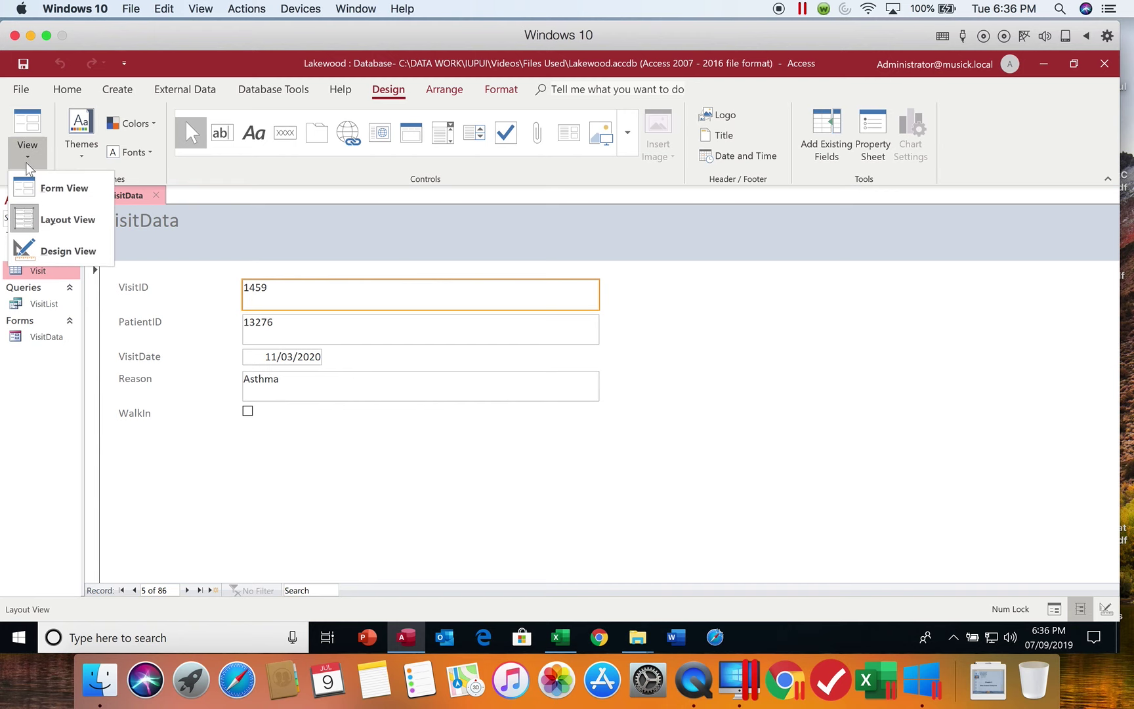
pyautogui.click(39, 251)
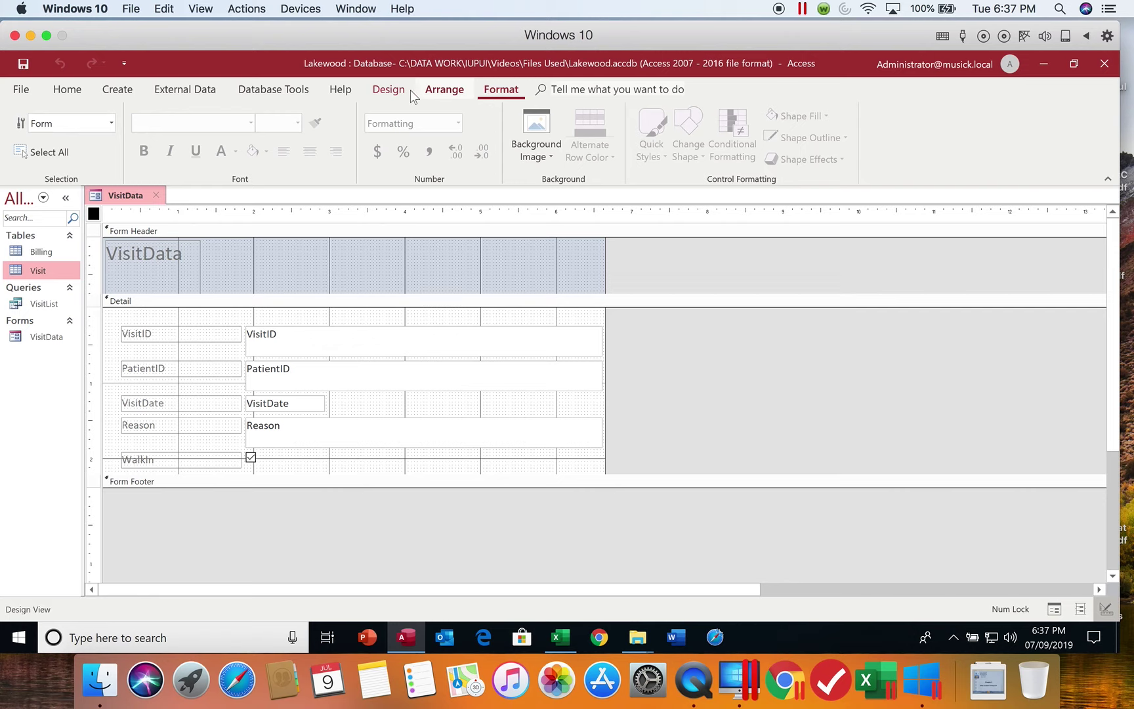
# Return the VisitData form to Form View and close it.
pyautogui.click(76, 96)
pyautogui.click(28, 155)
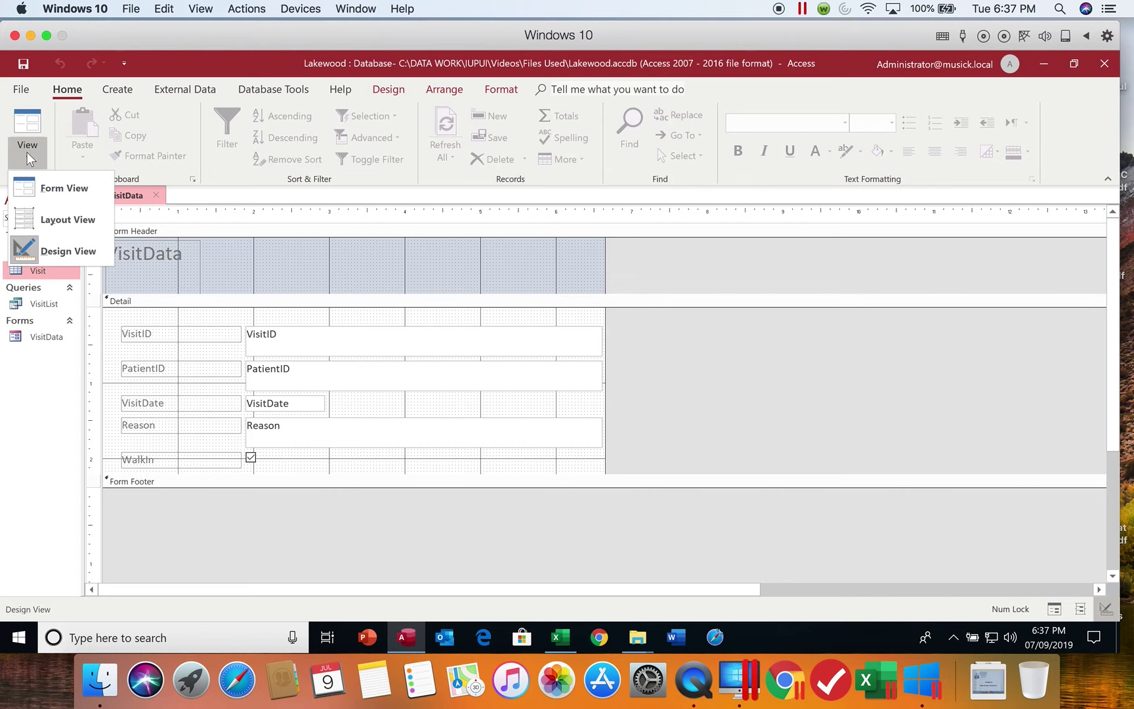
pyautogui.click(33, 186)
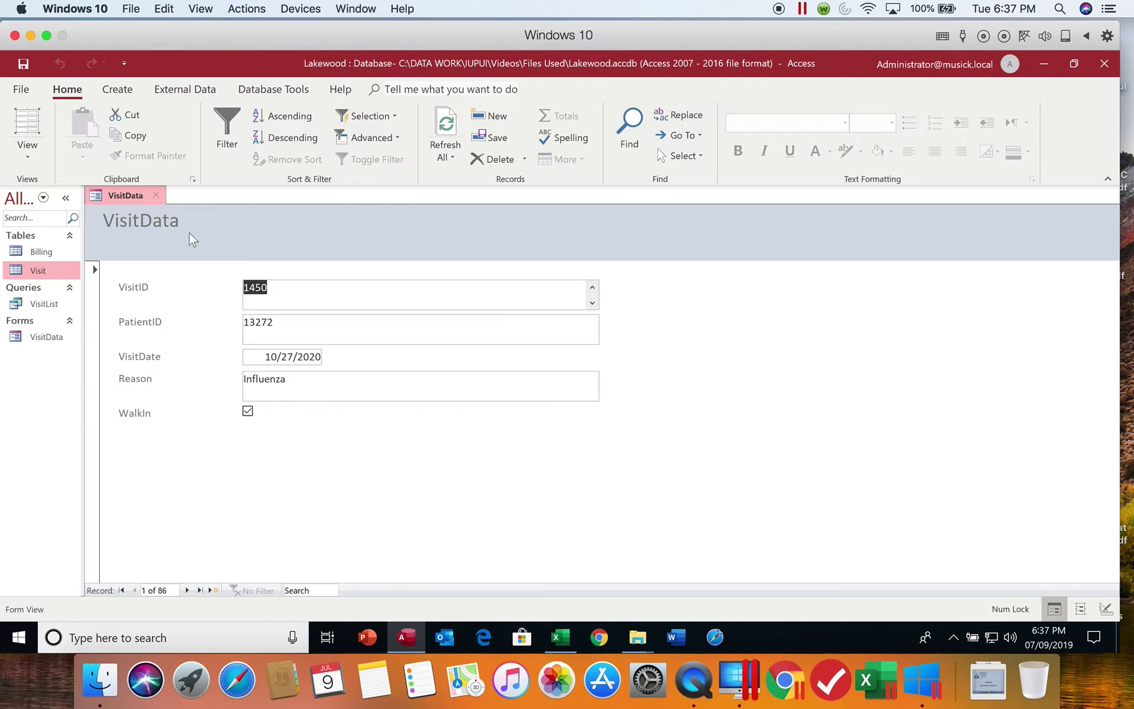
pyautogui.click(157, 196)
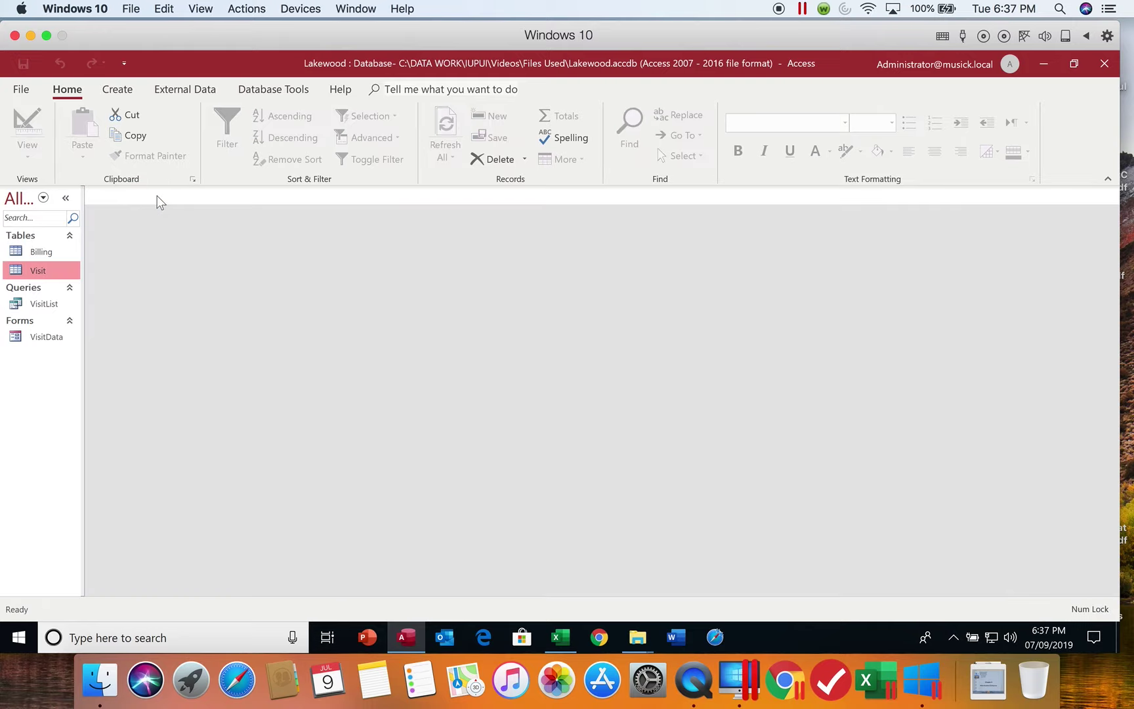